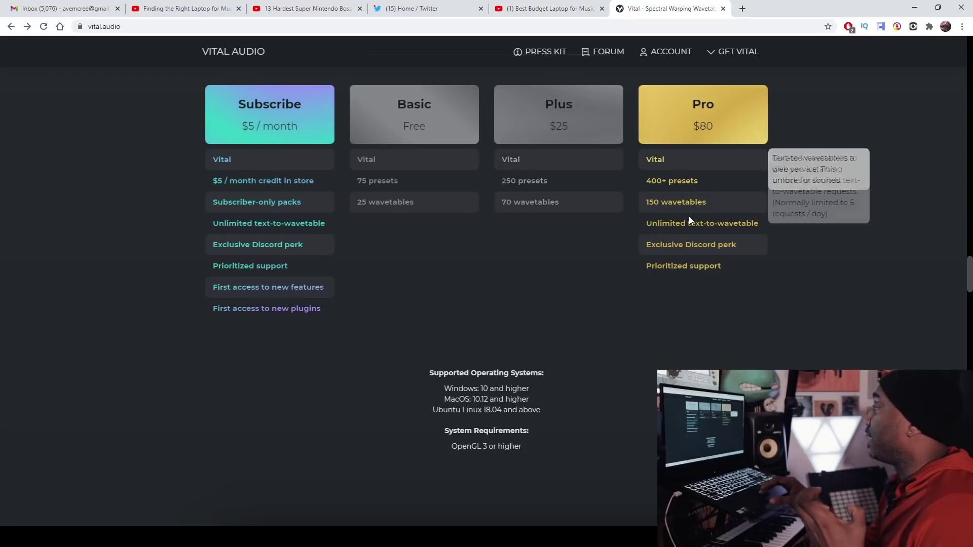
- Choose the free Basic plan of Vital on vital.audio
click(406, 126)
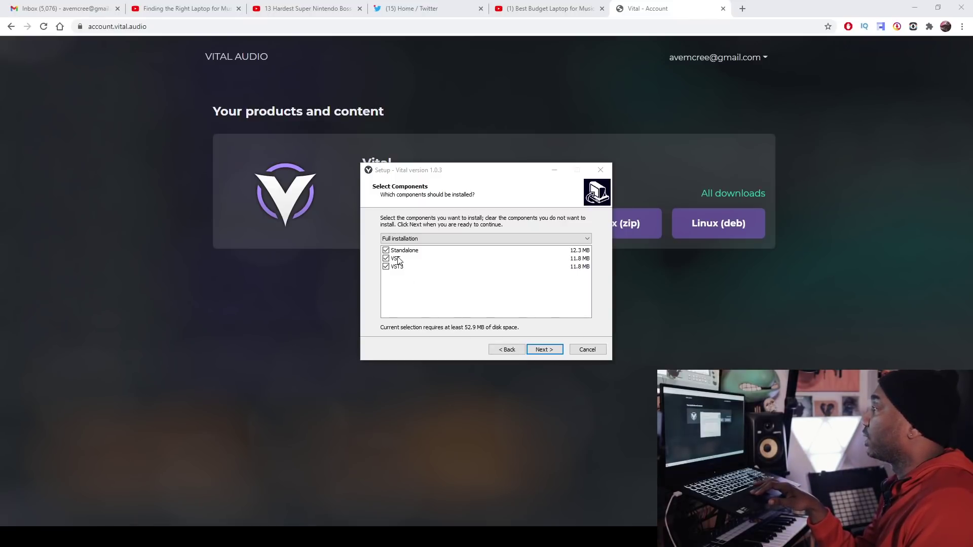
- Install Vital 1.0.3 with Standalone, VST and VST3 into the default VST folder, then finish setup
click(541, 350)
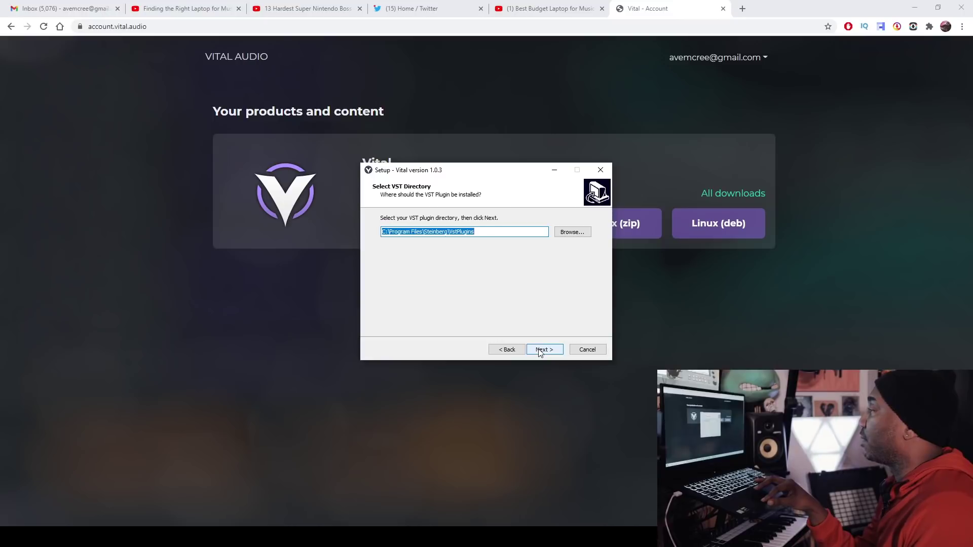
click(540, 350)
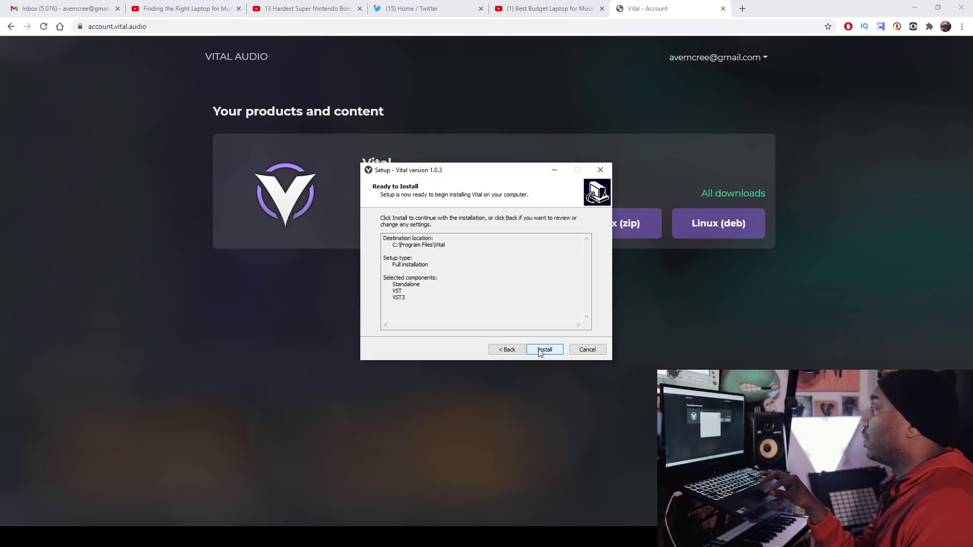
click(540, 351)
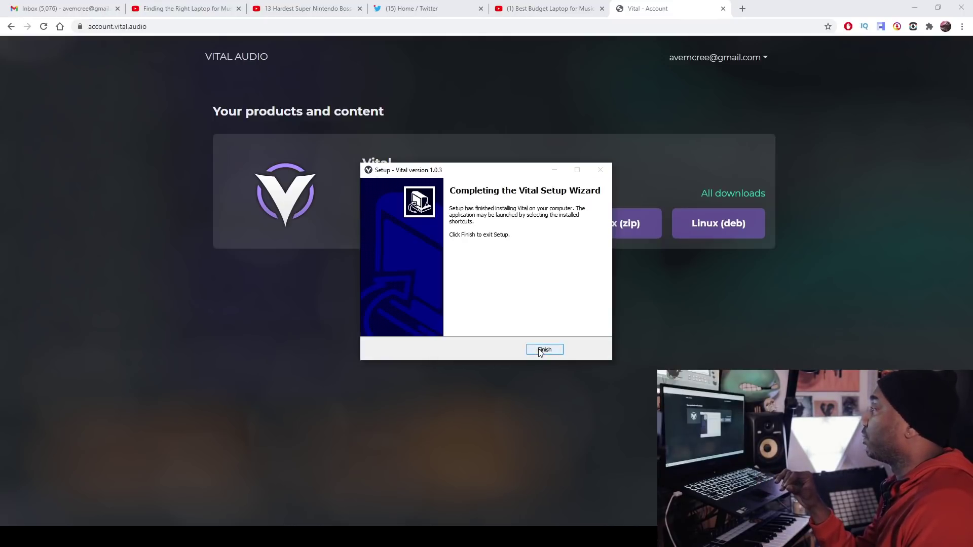
click(539, 350)
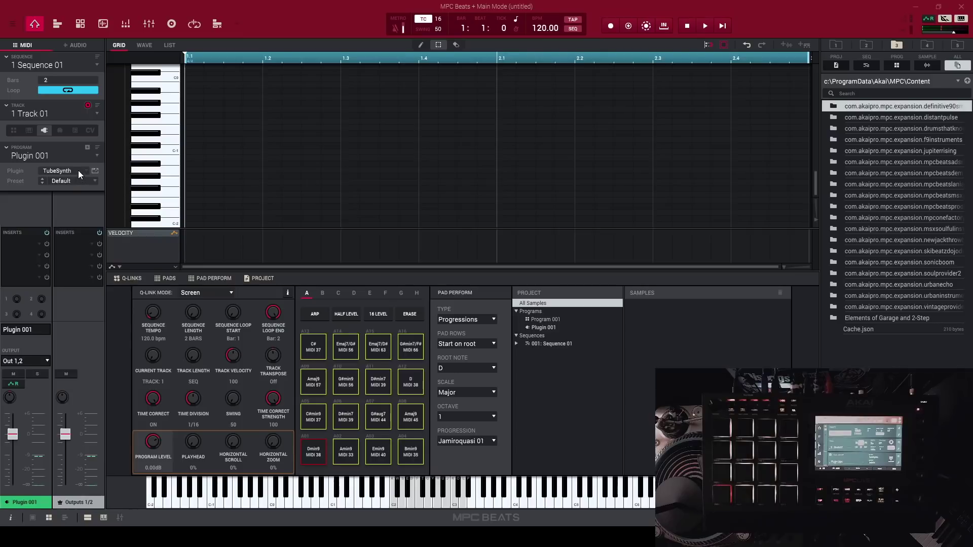
- Swap TubeSynth for the Vital VST instrument on Plugin 001 of Track 01
click(78, 170)
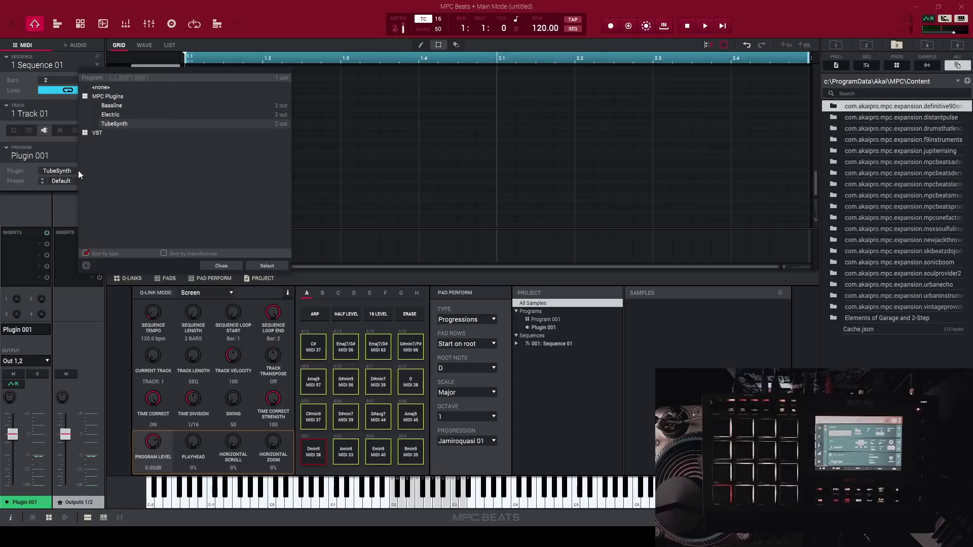
click(87, 130)
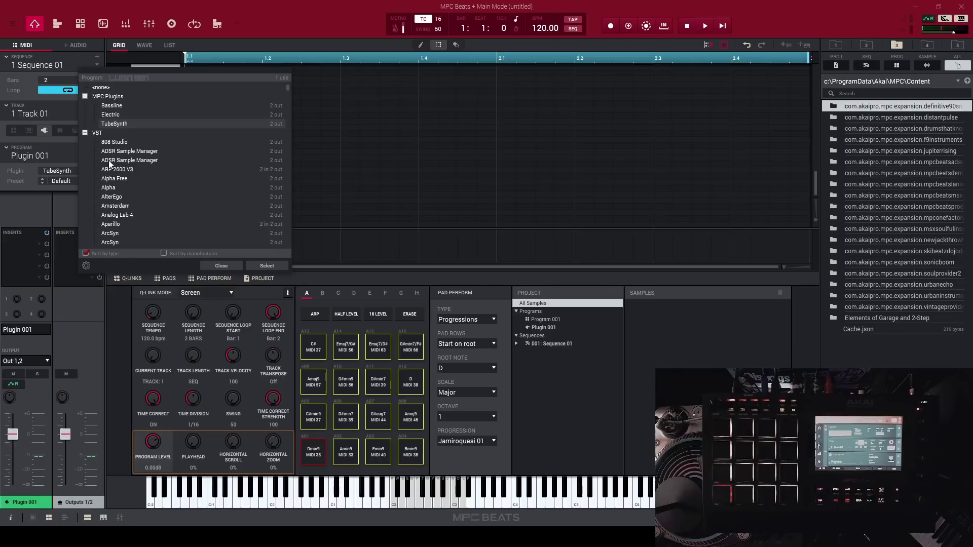
scroll(108, 161, down, 15)
scroll(108, 160, down, 20)
scroll(108, 160, down, 10)
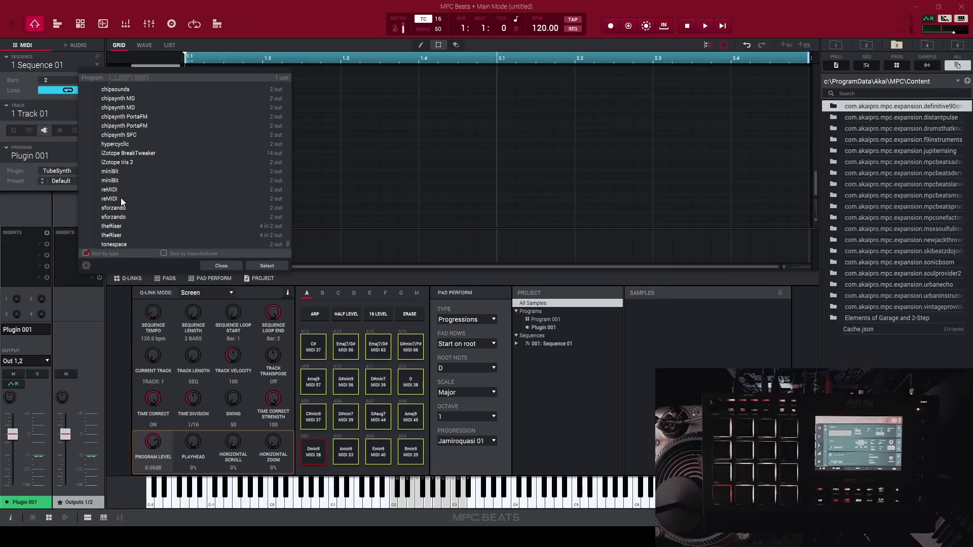
scroll(122, 202, up, 3)
scroll(122, 201, up, 3)
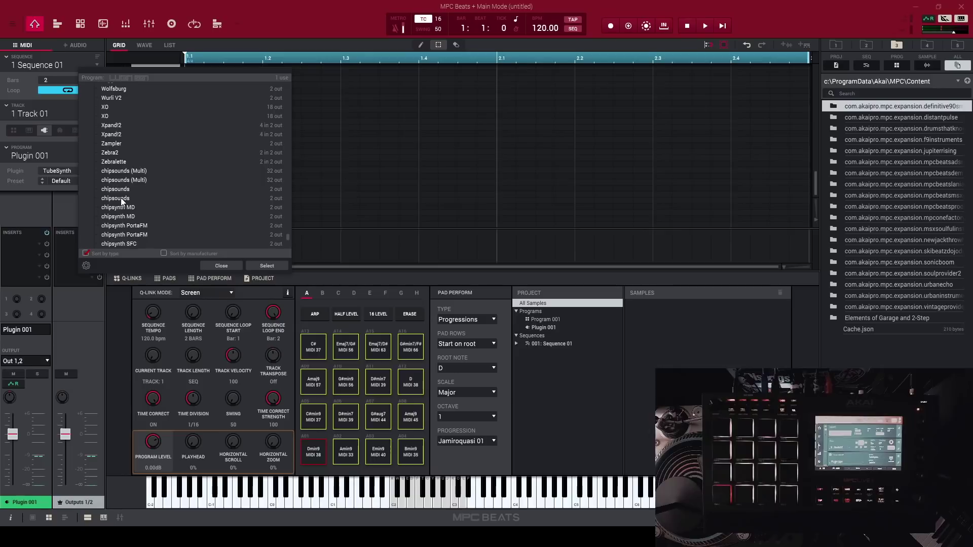
scroll(122, 202, up, 3)
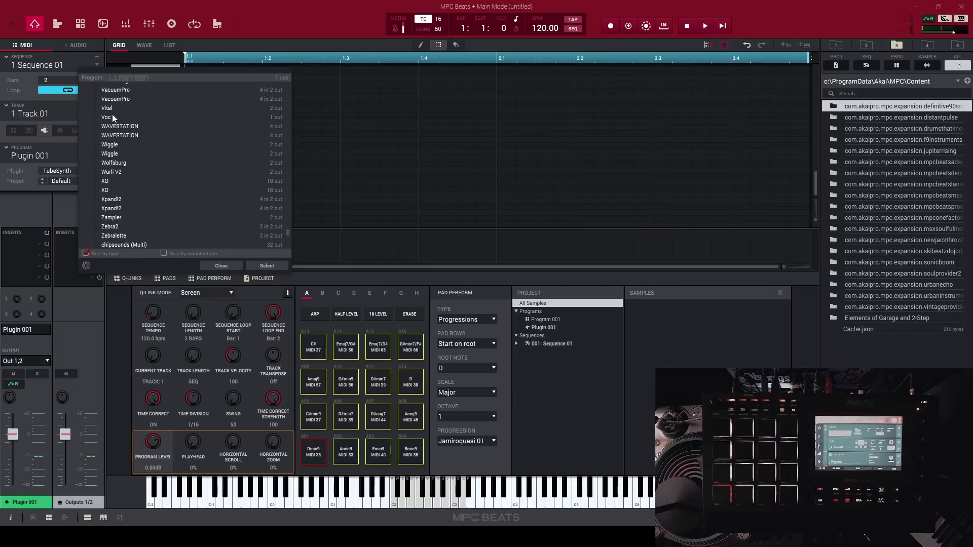
click(112, 107)
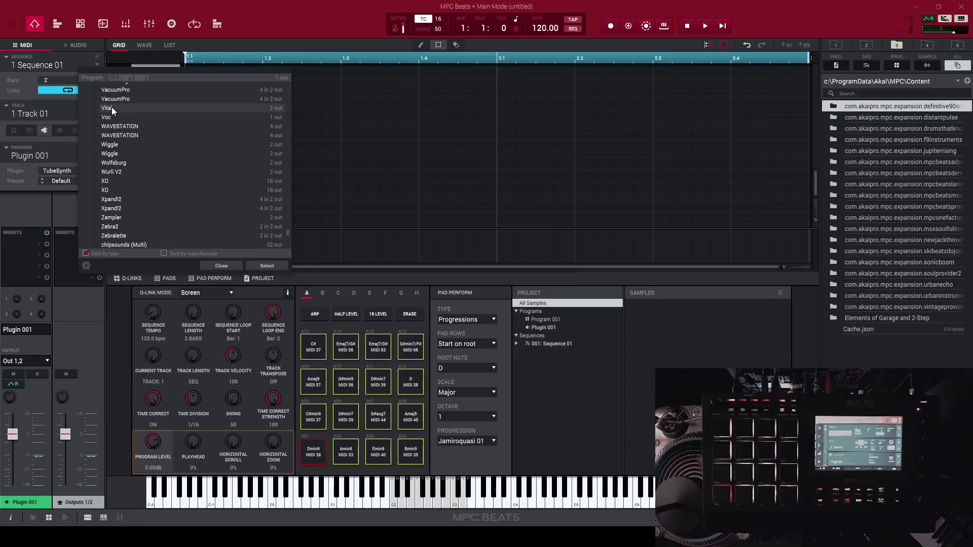
click(257, 267)
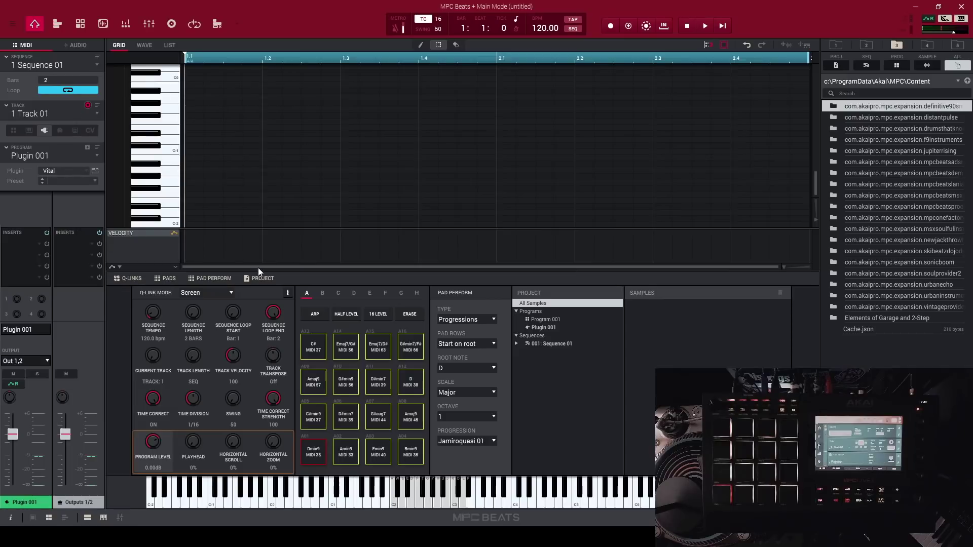
- Open Vital's window, sign in with the account e-mail, and install its content into Documents
click(94, 172)
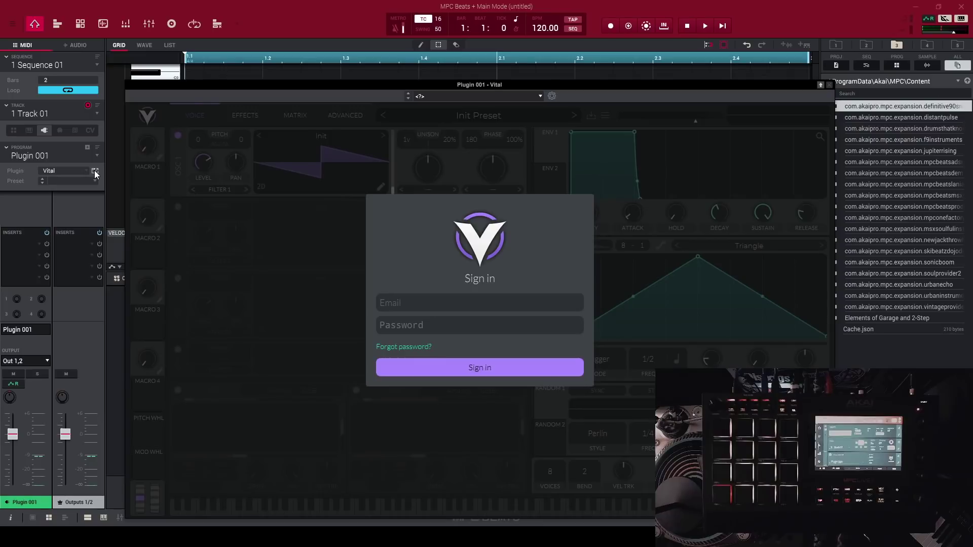
drag(270, 86, 168, 35)
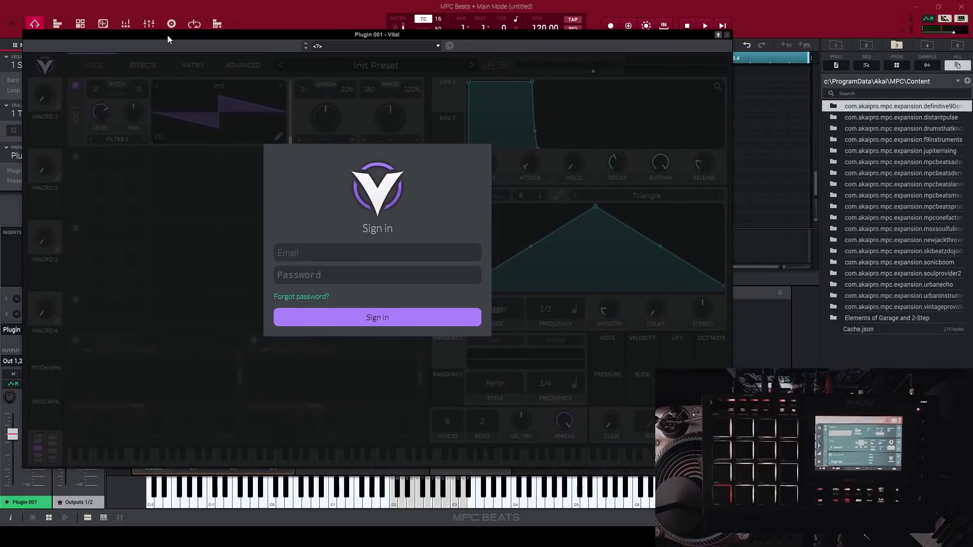
click(319, 257)
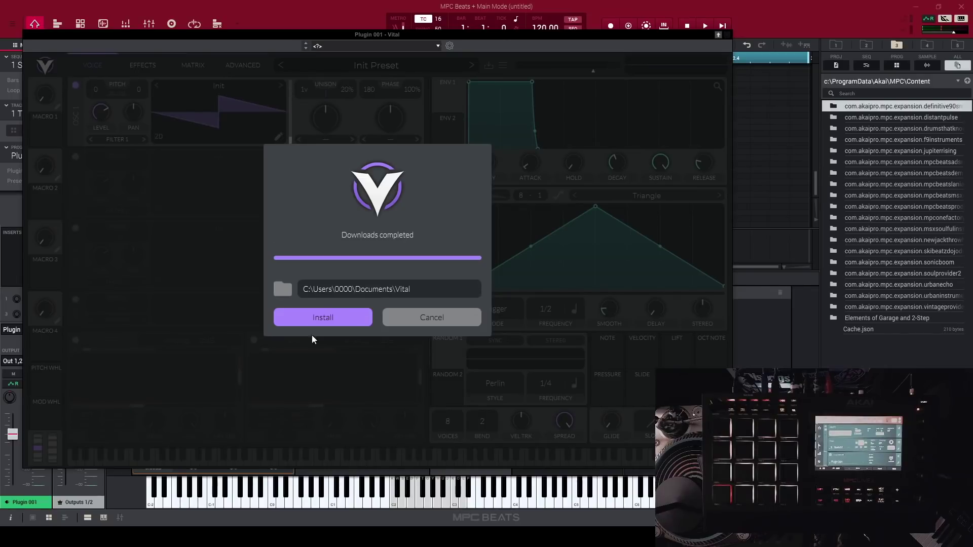
click(316, 320)
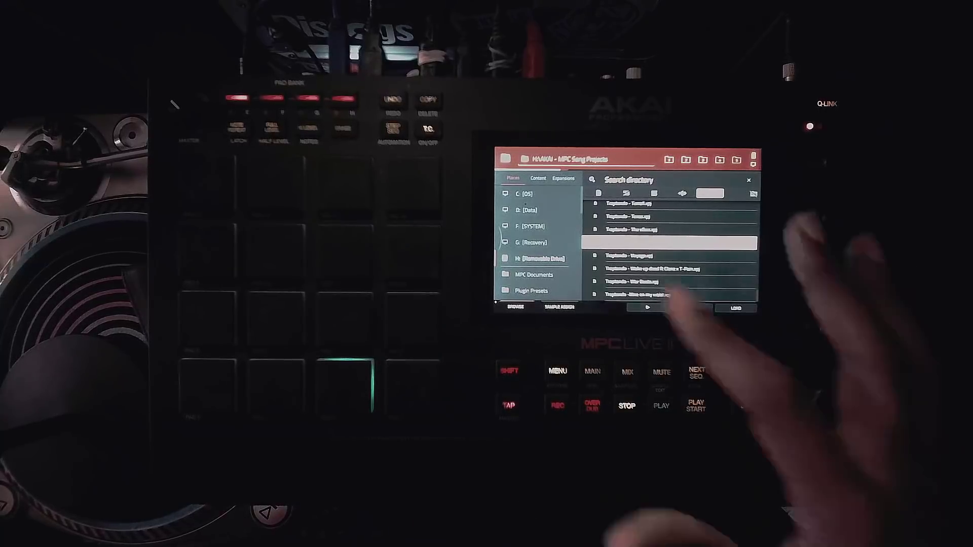
- Browse from the H: drive to the Traptendo - Vital project and return to its Main view
click(669, 159)
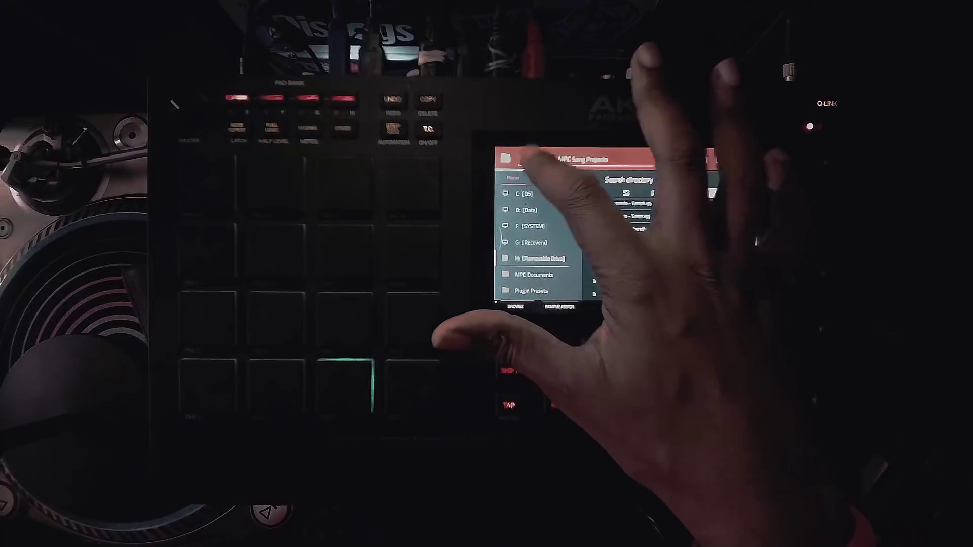
scroll(669, 248, down, 9)
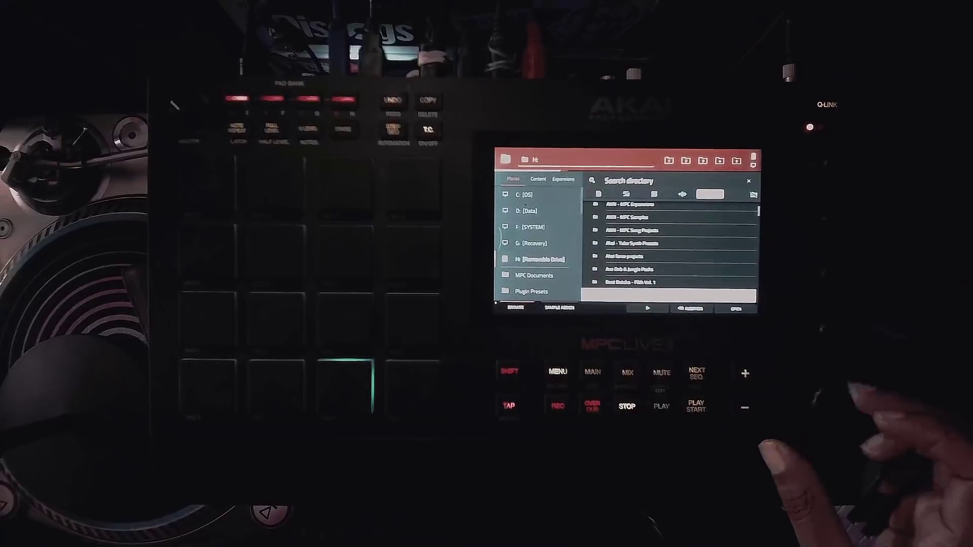
scroll(669, 248, down, 4)
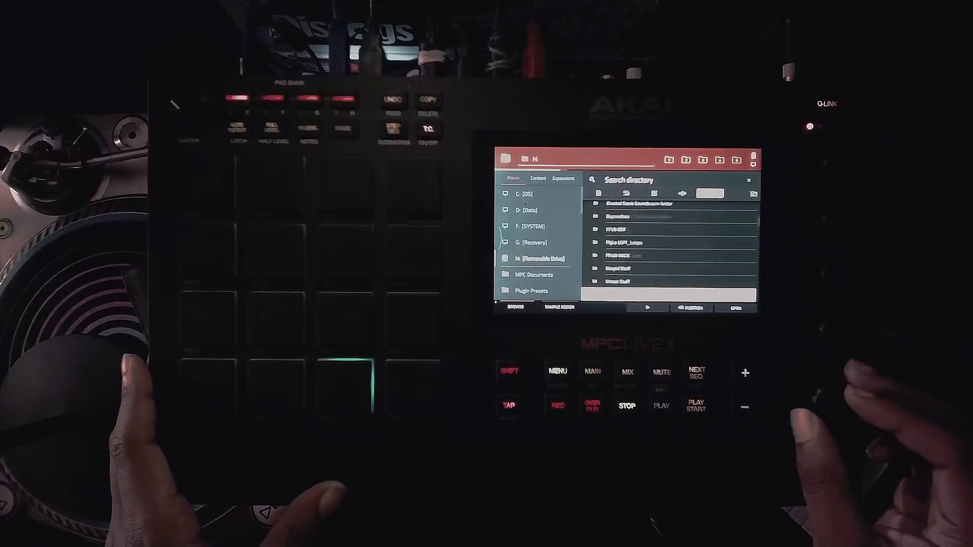
scroll(669, 248, down, 3)
key(Return)
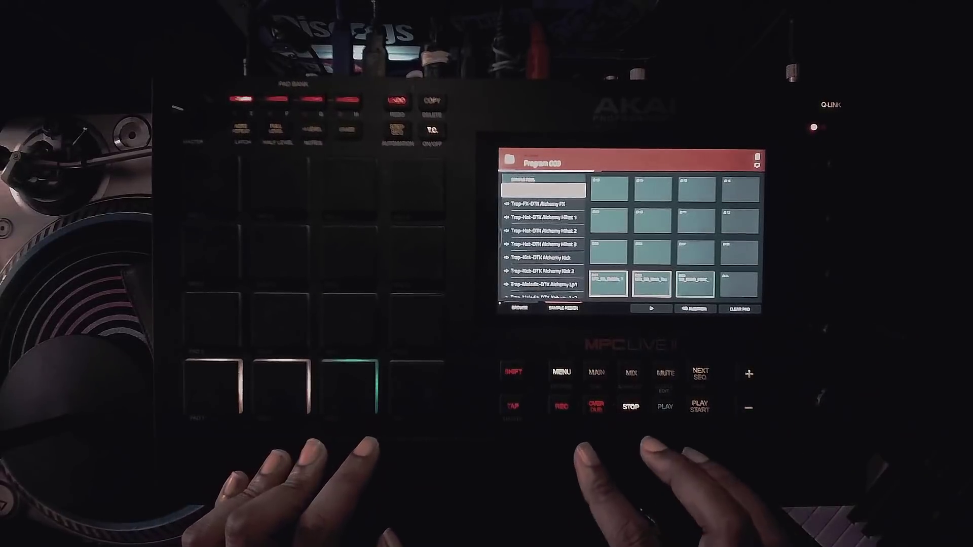
click(596, 372)
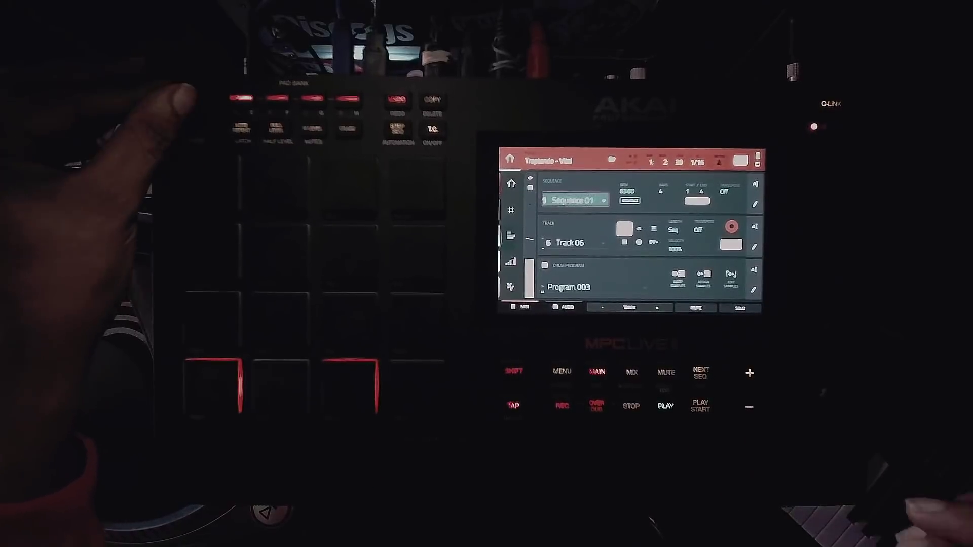
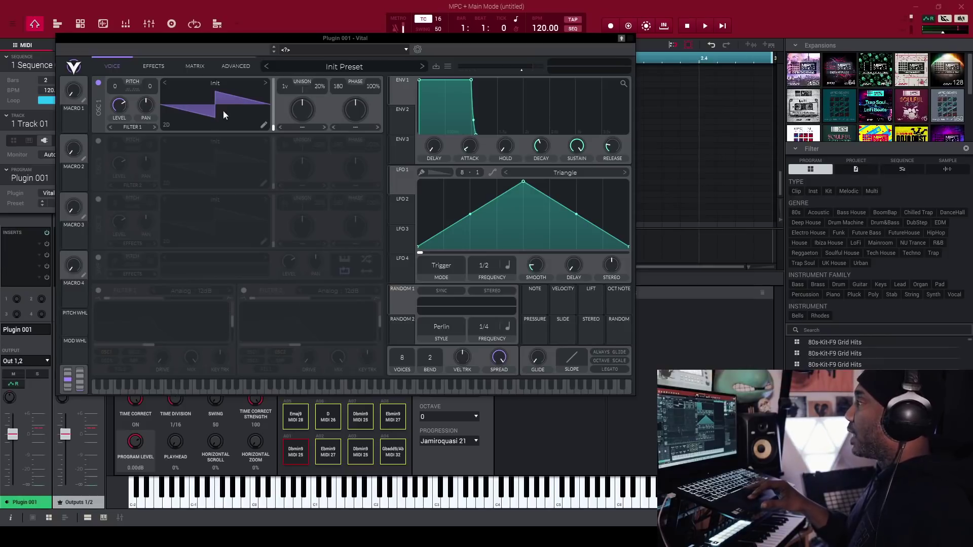
click(97, 142)
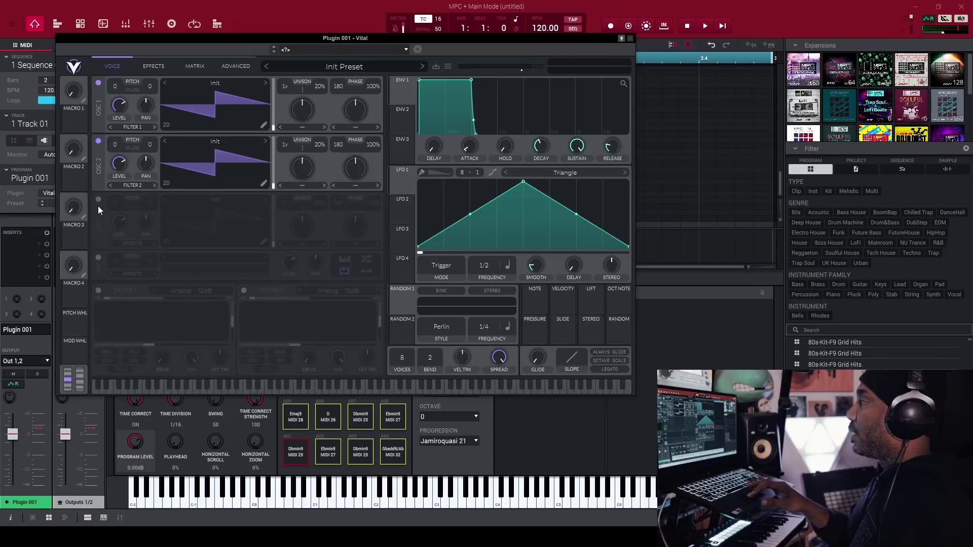
click(97, 199)
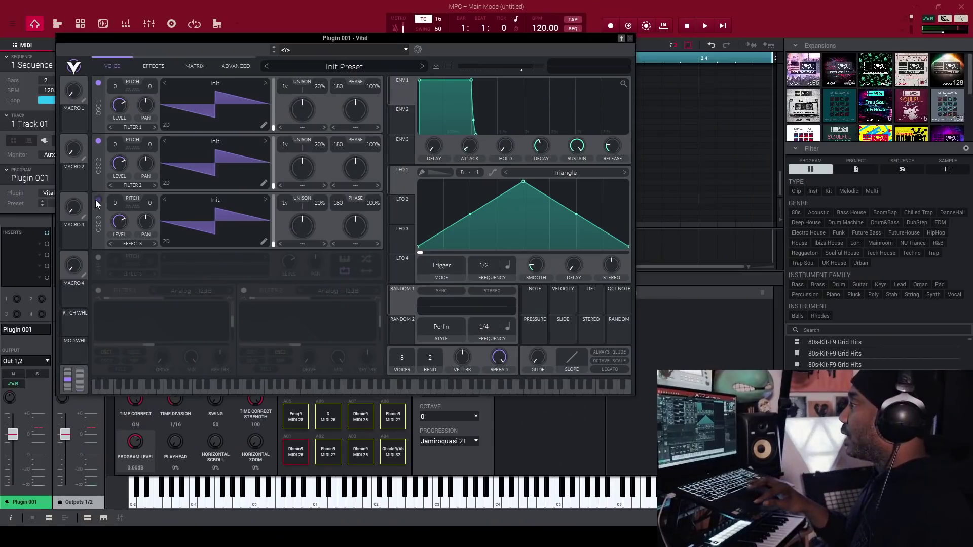
click(97, 199)
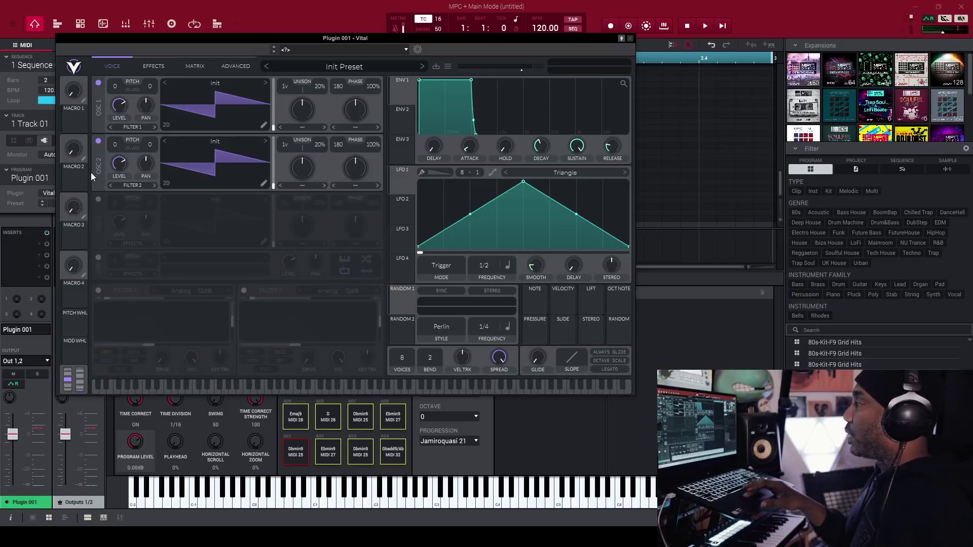
click(99, 199)
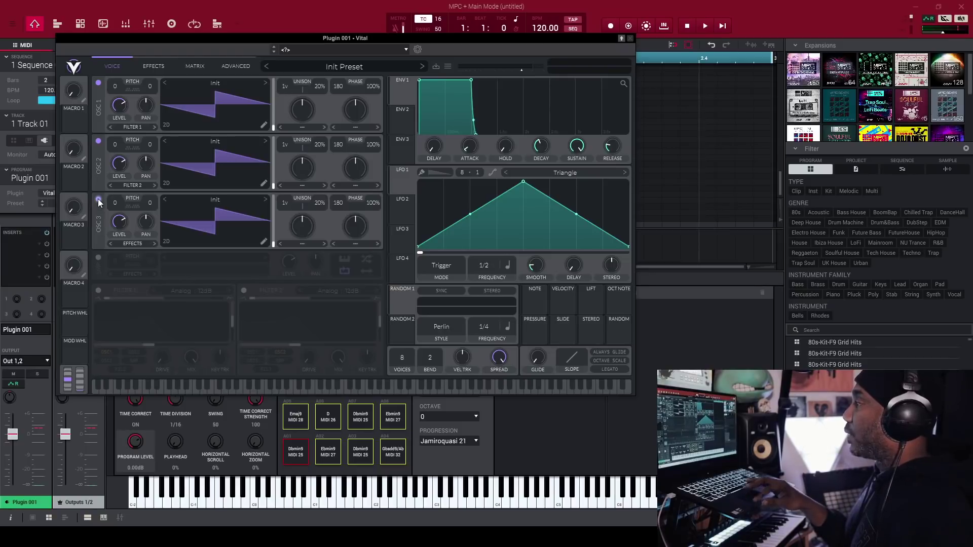
click(99, 259)
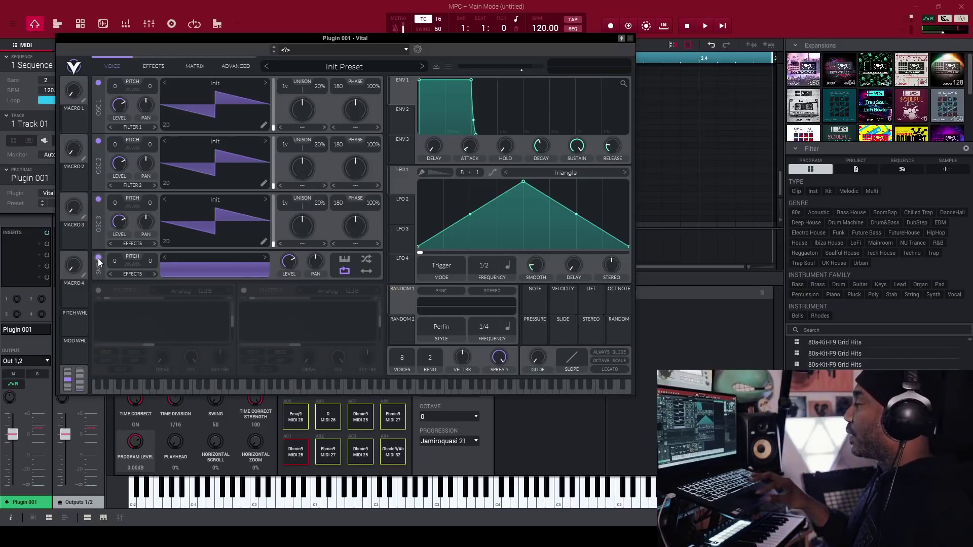
click(98, 259)
click(98, 258)
click(98, 258)
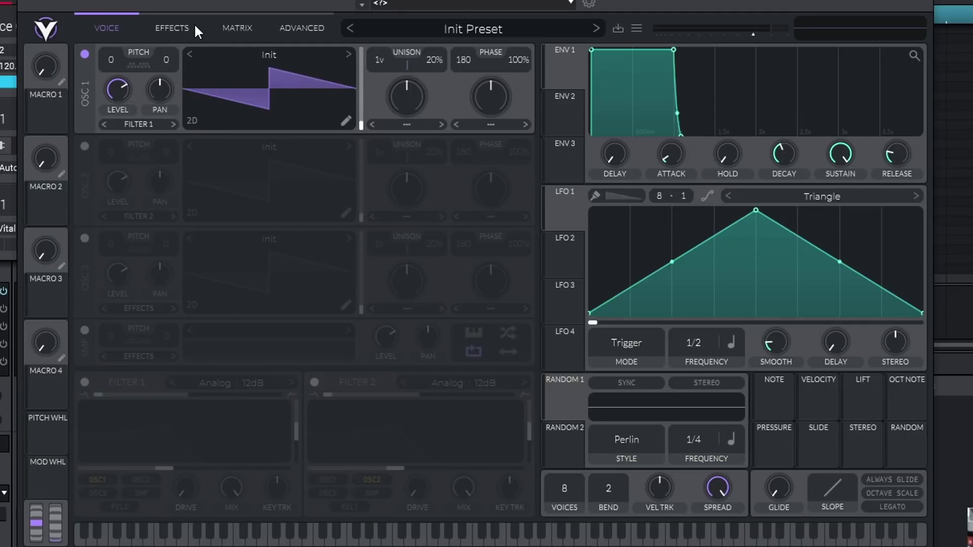
click(172, 28)
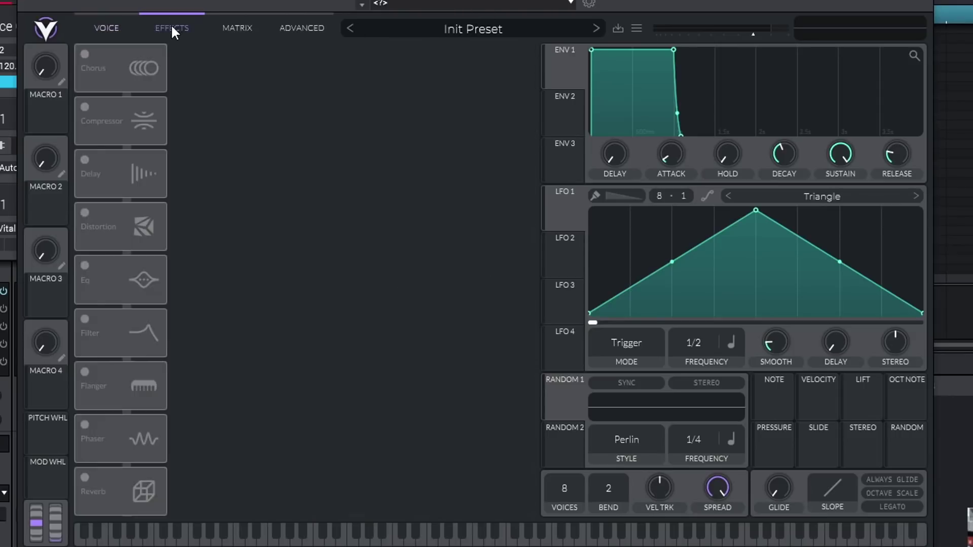
click(111, 28)
click(234, 34)
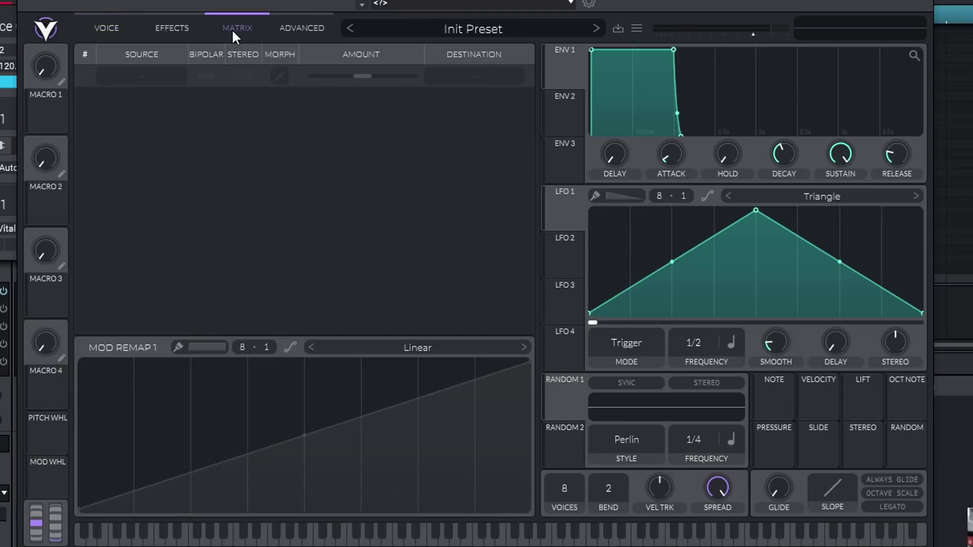
click(304, 27)
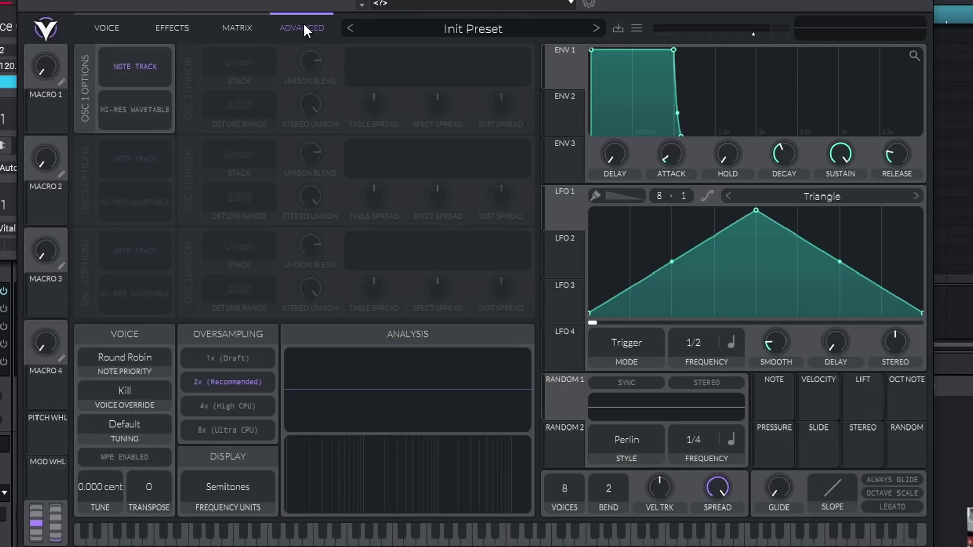
click(227, 28)
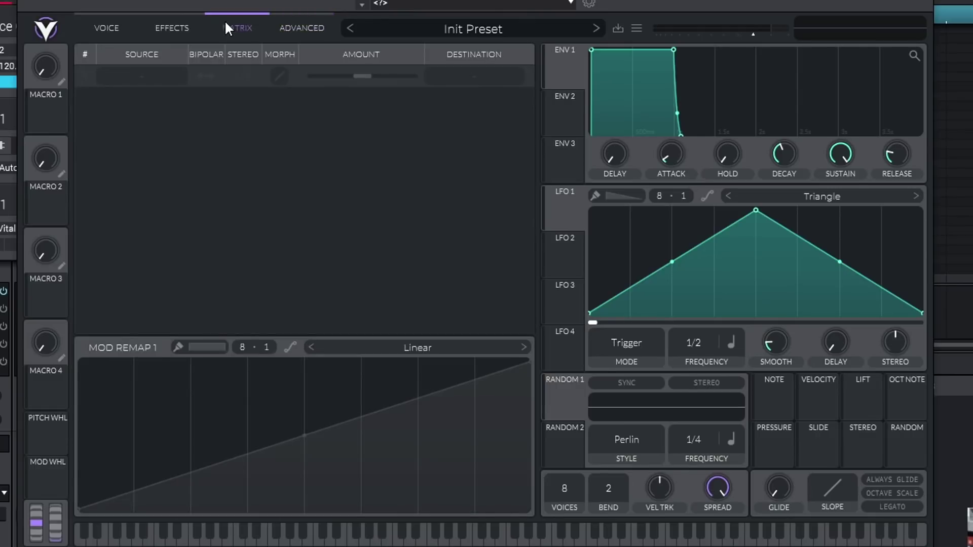
click(160, 28)
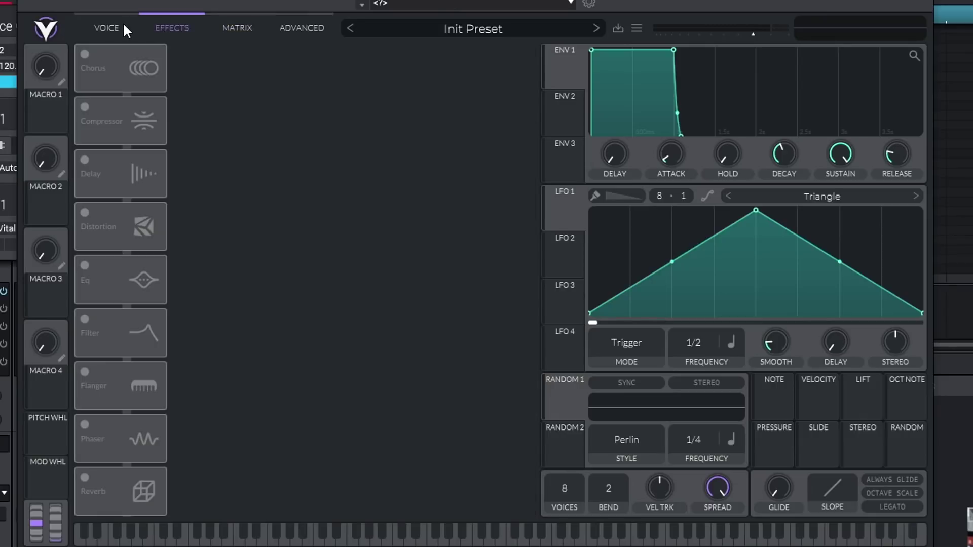
click(115, 26)
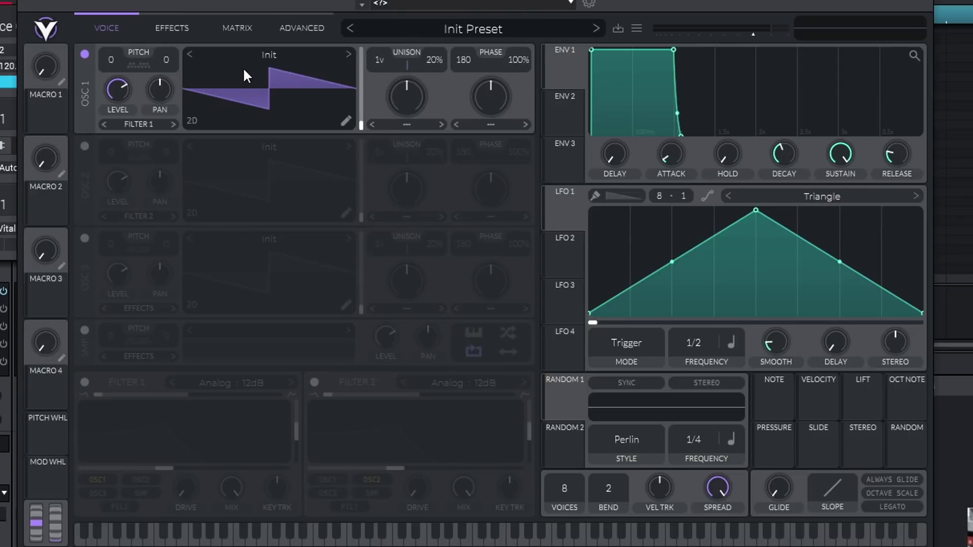
click(253, 53)
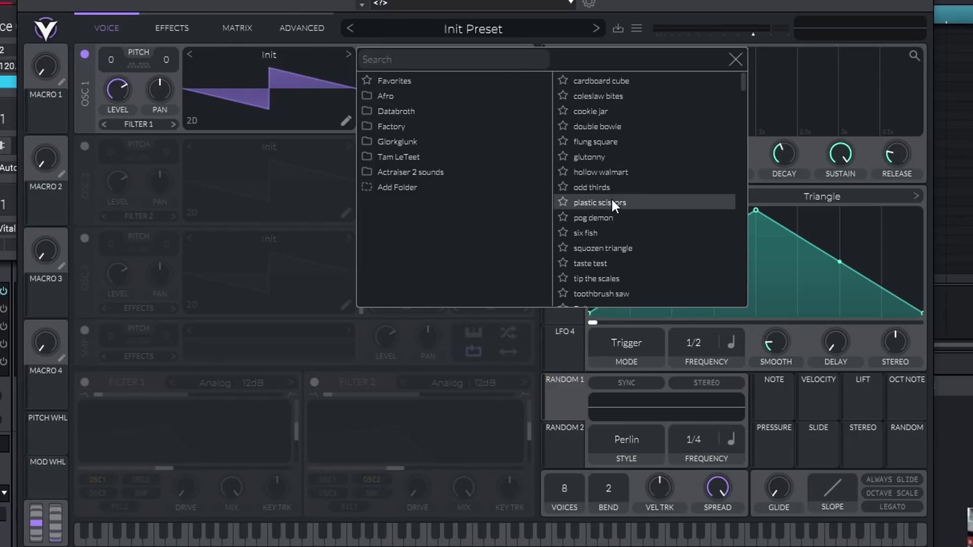
scroll(611, 203, down, 10)
scroll(612, 201, down, 15)
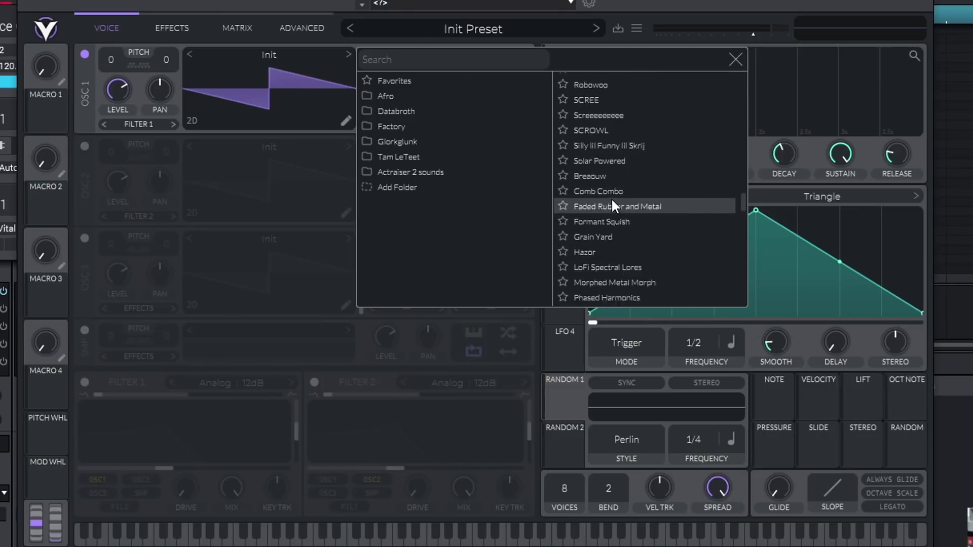
scroll(611, 198, down, 20)
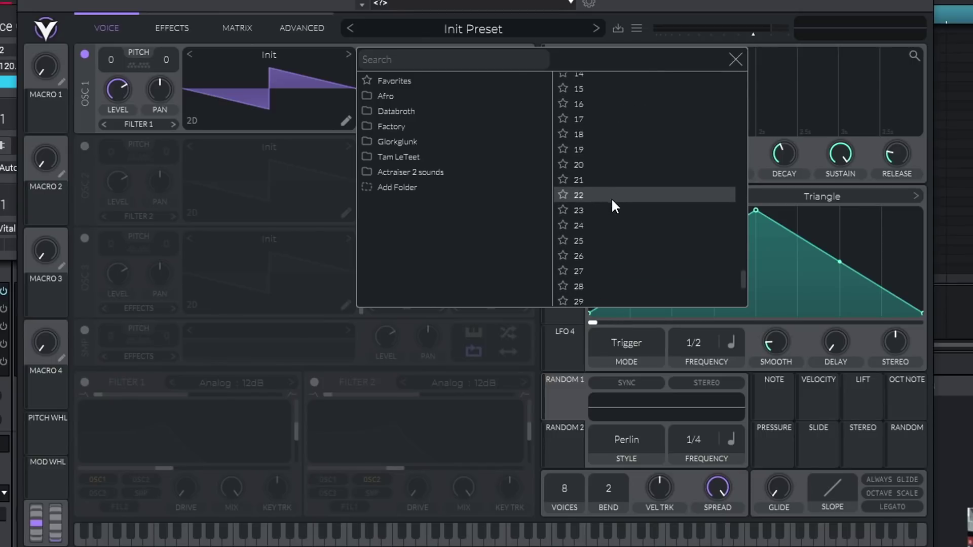
scroll(612, 198, up, 20)
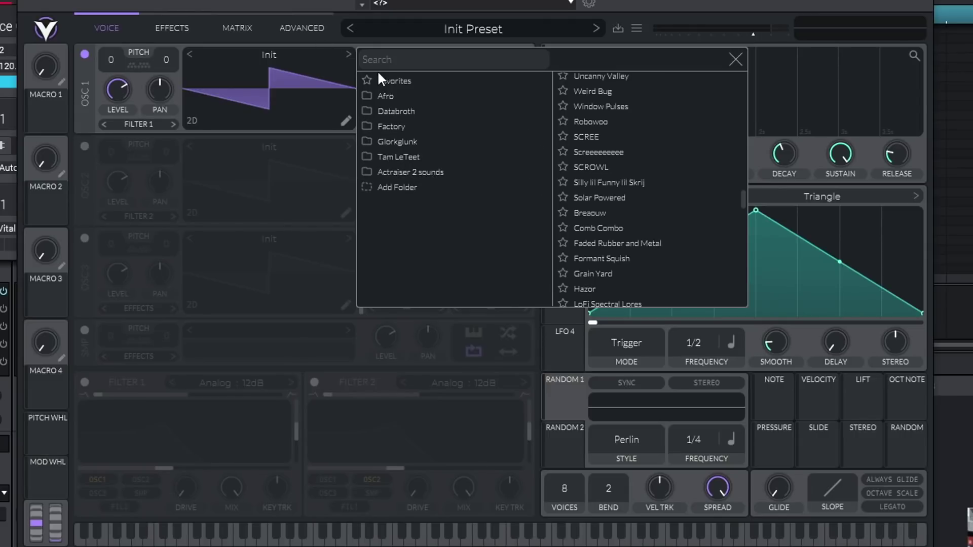
click(737, 59)
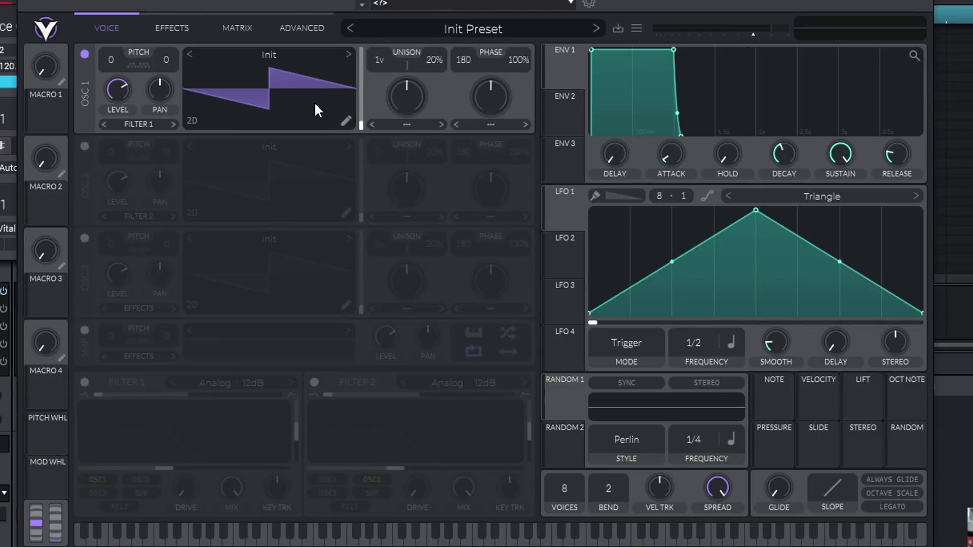
click(268, 56)
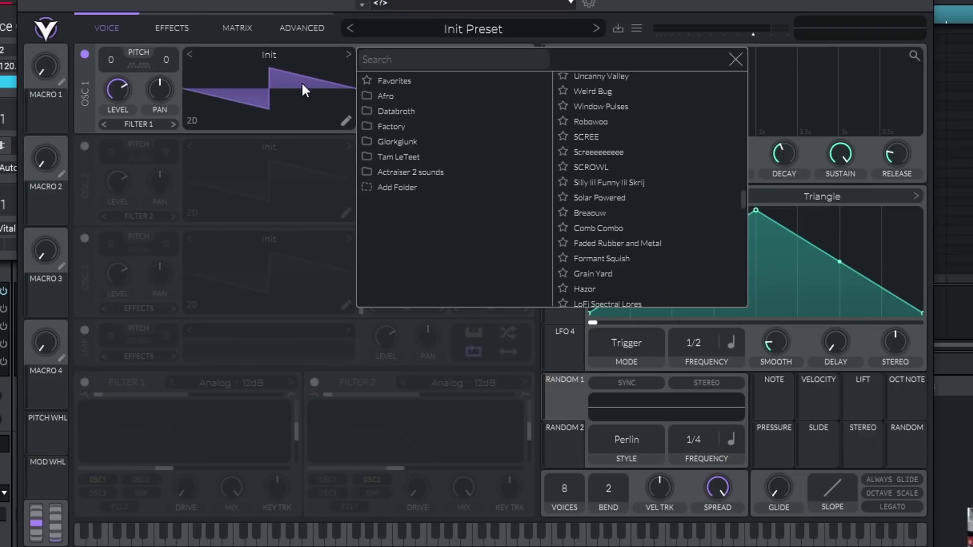
click(207, 40)
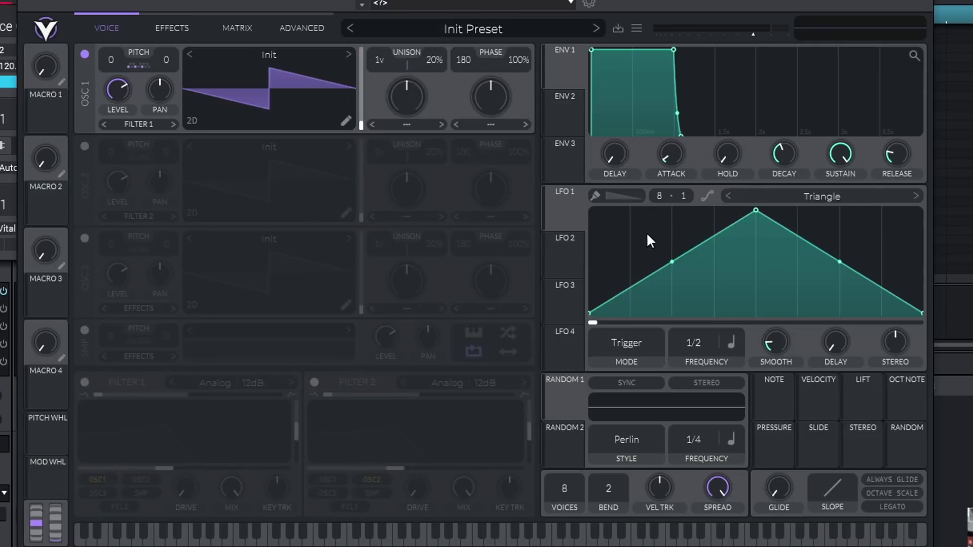
- Paint eight descending saw ramps across LFO 1's grid, then turn the paint brush off
click(596, 196)
mouse_move(594, 233)
mouse_down()
mouse_move(683, 249)
mouse_move(852, 245)
mouse_move(929, 224)
mouse_up()
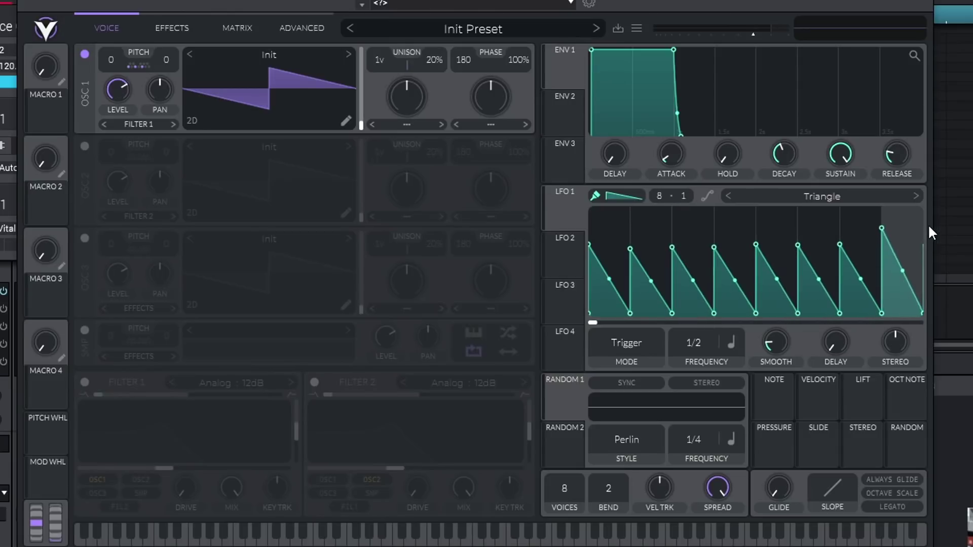
click(593, 195)
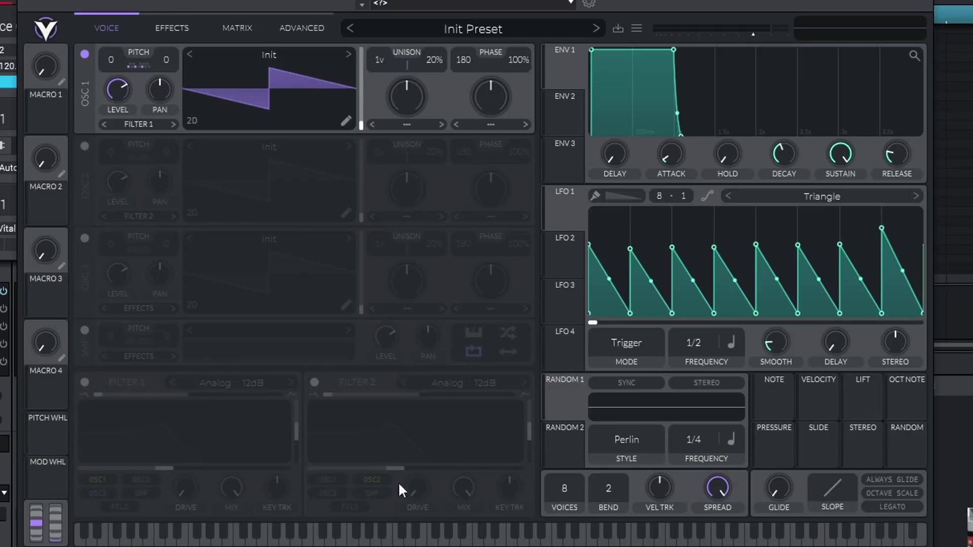
- Power on Filter 2 and Filter 1, keeping Filter 1's type at Analog 12dB
click(314, 383)
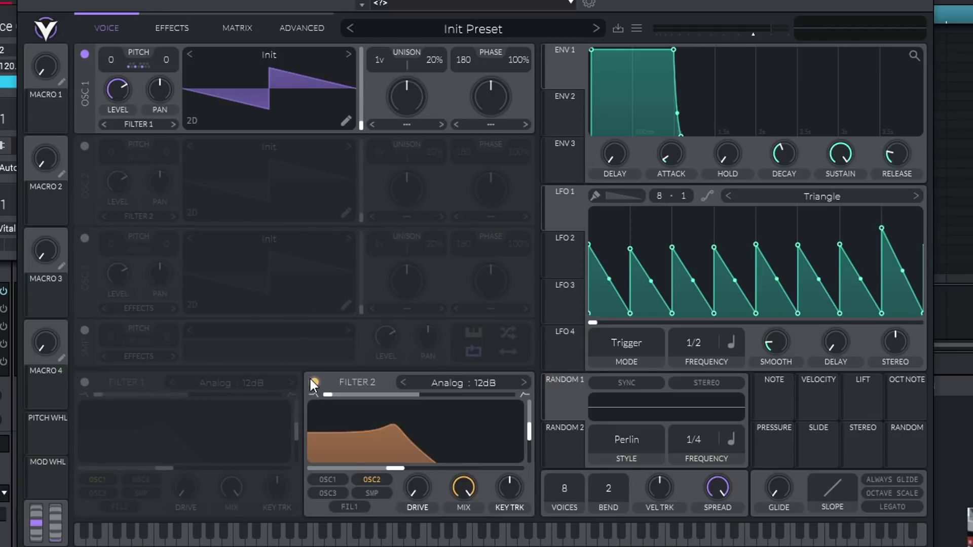
click(85, 382)
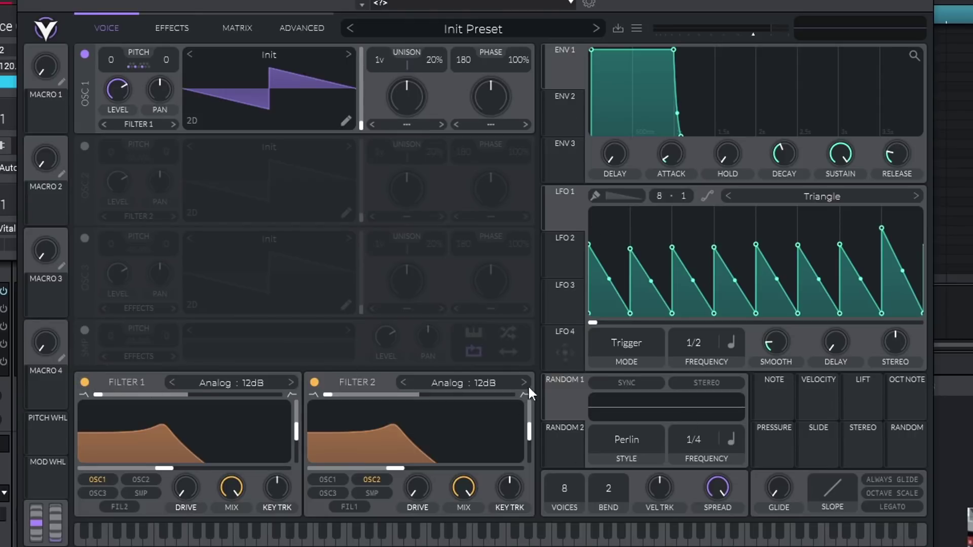
click(220, 381)
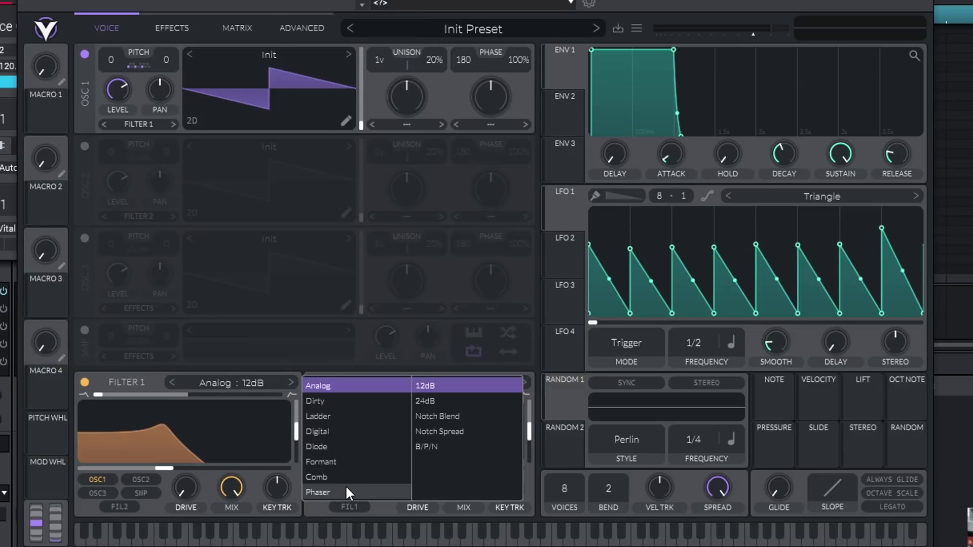
click(653, 2)
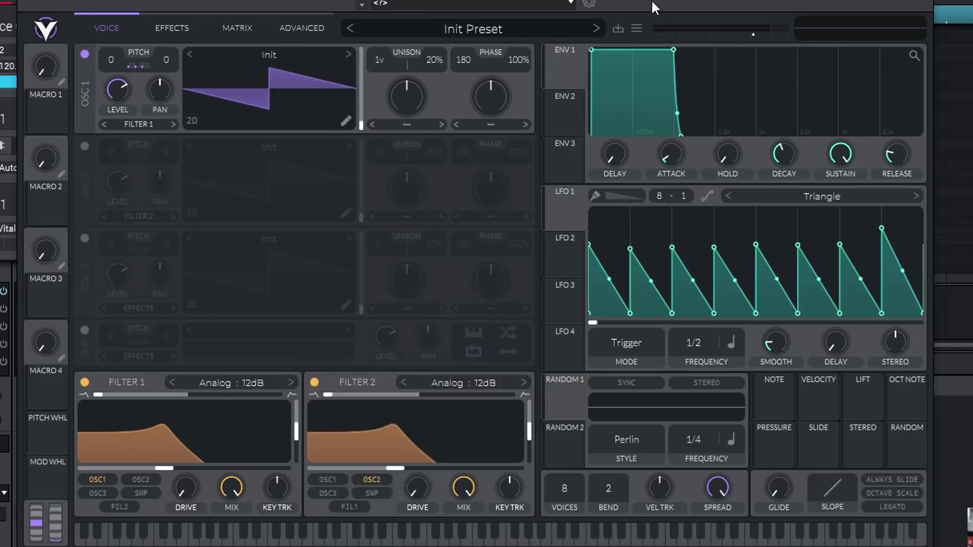
click(635, 29)
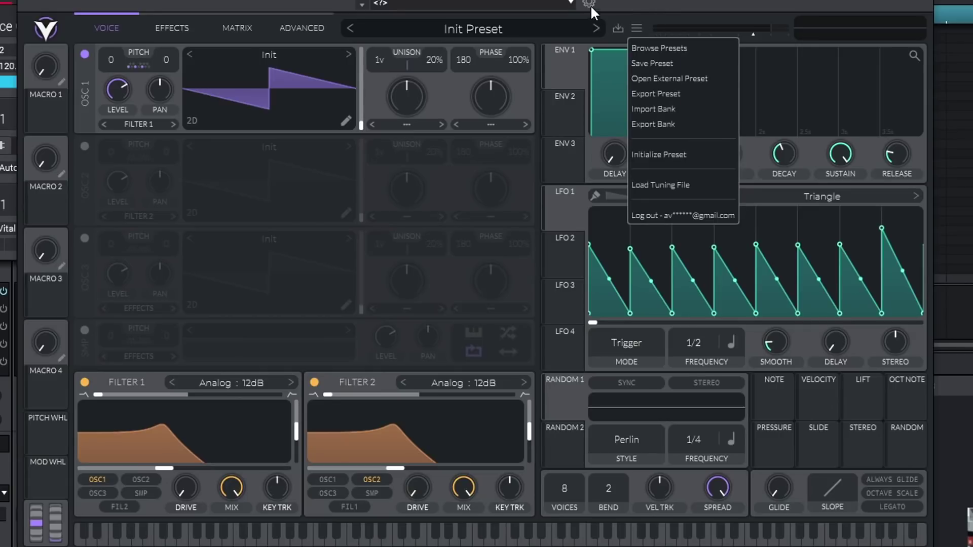
click(505, 27)
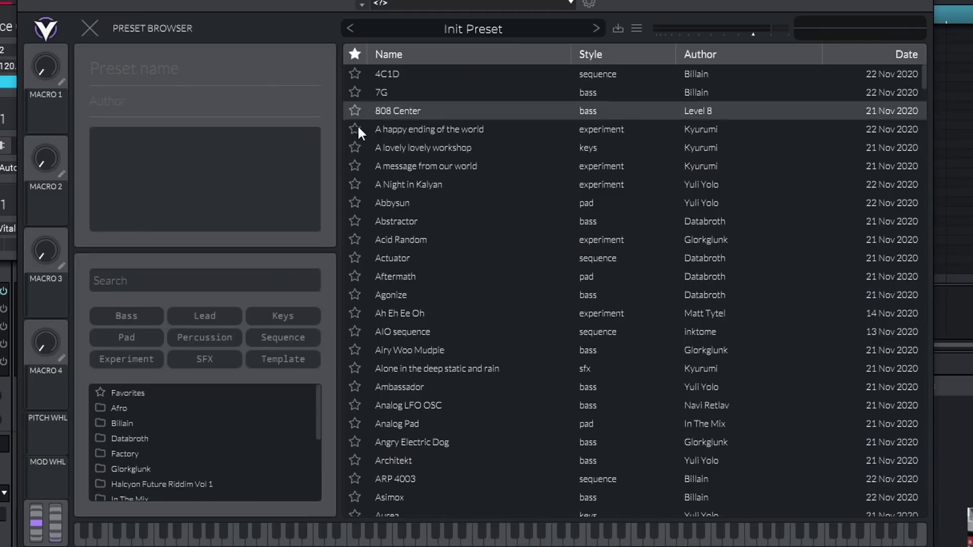
drag(315, 414, 320, 486)
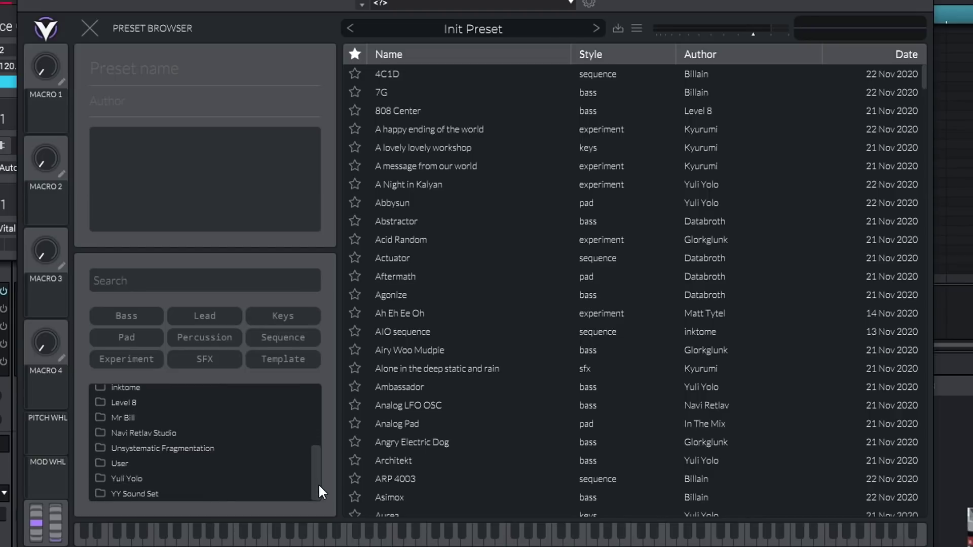
click(433, 25)
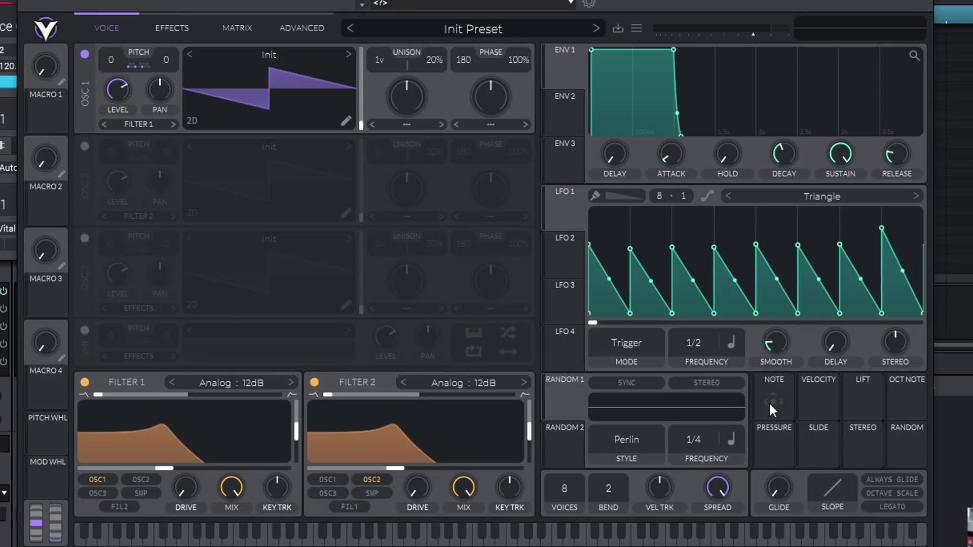
- Route the Note source to OSC 1's Phase knob with a 0.140 modulation amount
mouse_move(768, 402)
mouse_down()
mouse_move(402, 97)
mouse_move(485, 100)
mouse_move(404, 100)
mouse_move(551, 124)
mouse_move(348, 87)
mouse_move(798, 106)
mouse_move(821, 167)
mouse_move(750, 130)
mouse_move(537, 145)
mouse_move(653, 413)
mouse_move(769, 400)
mouse_up()
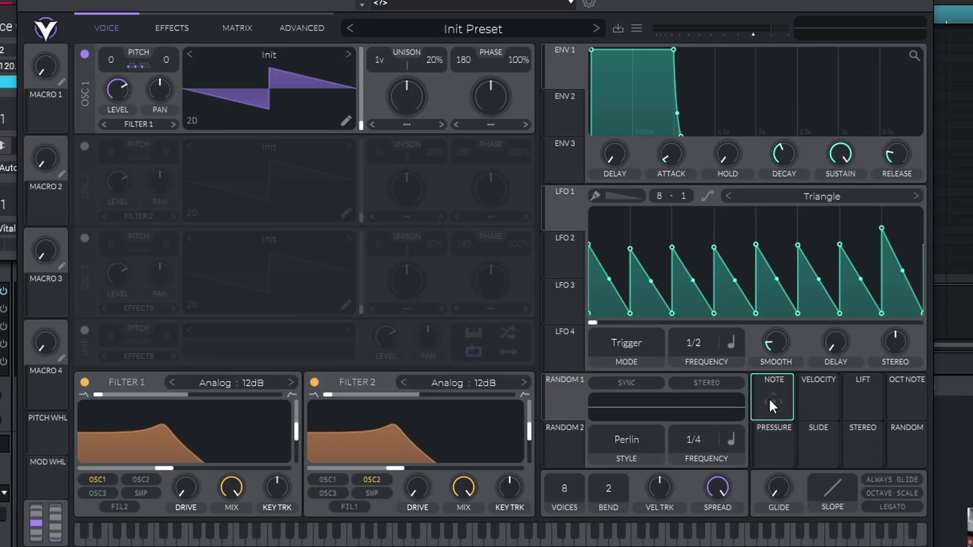
drag(768, 398, 486, 94)
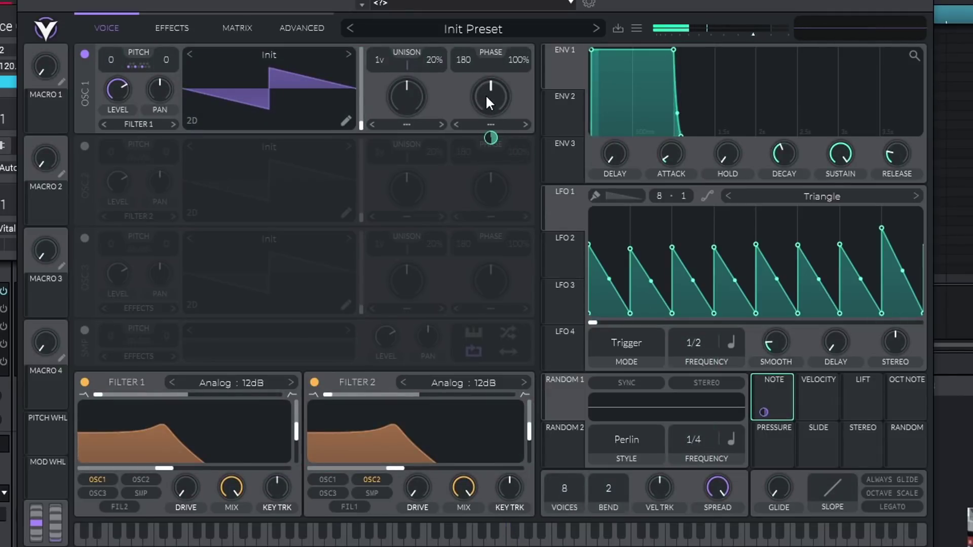
drag(491, 138, 487, 137)
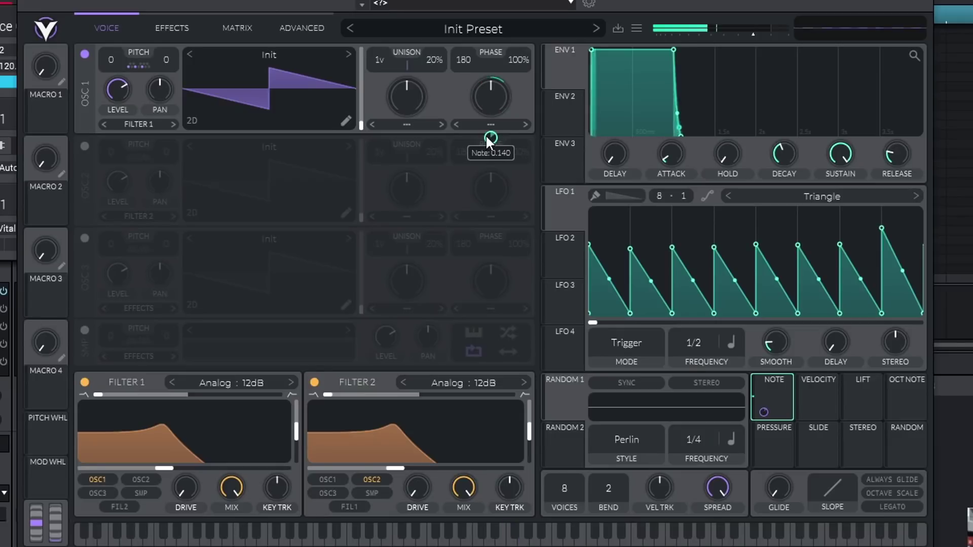